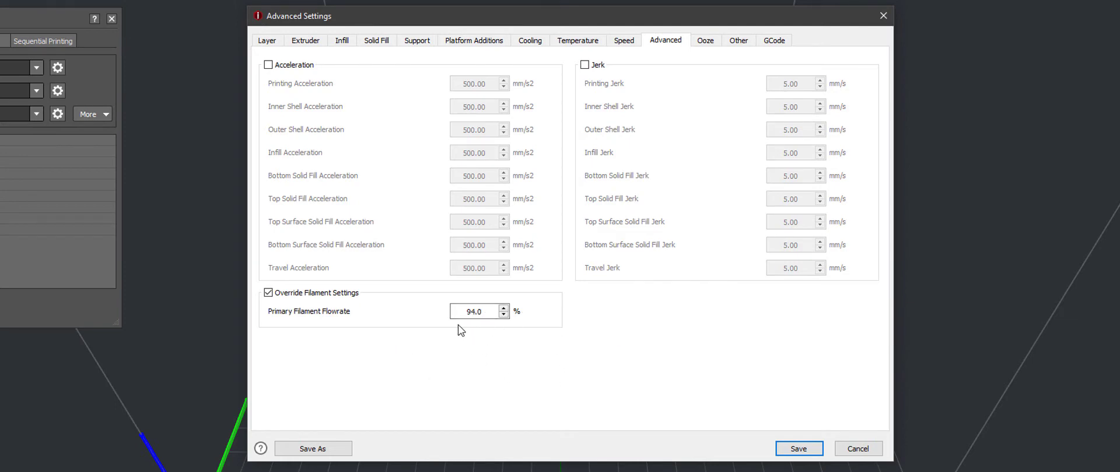
- Examine the Override Filament Settings option and its Primary Filament Flowrate value in the advanced slicing settings
mouse_move(461, 330)
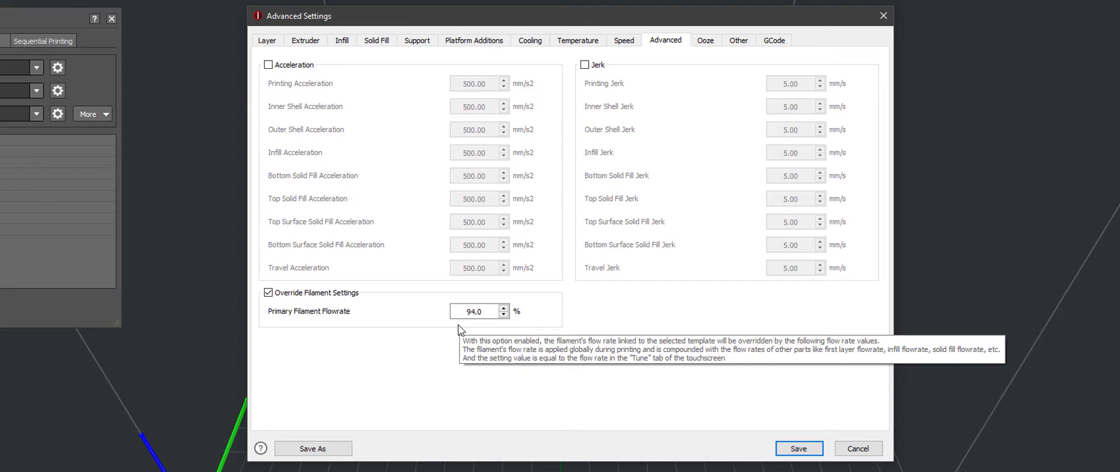
left_click_drag(491, 312, 422, 323)
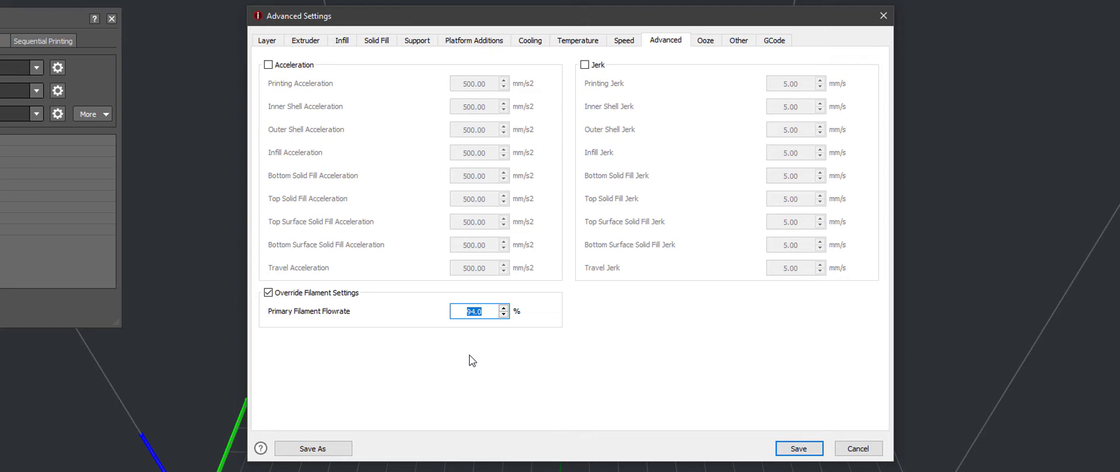
left_click(476, 312)
double_click(476, 312)
- Review the Wipe Wall and Wipe Tower ooze options and the primary extruder's retraction settings
left_click(706, 42)
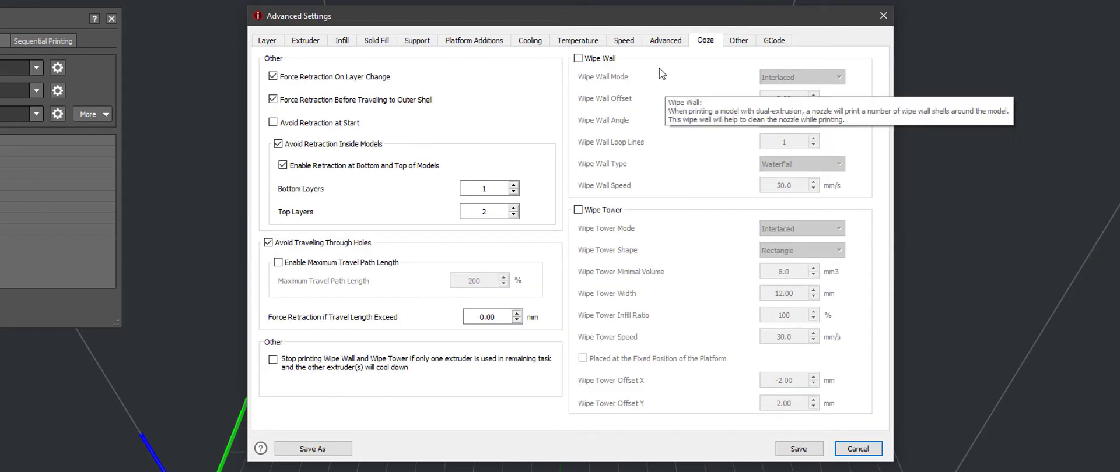
mouse_move(611, 74)
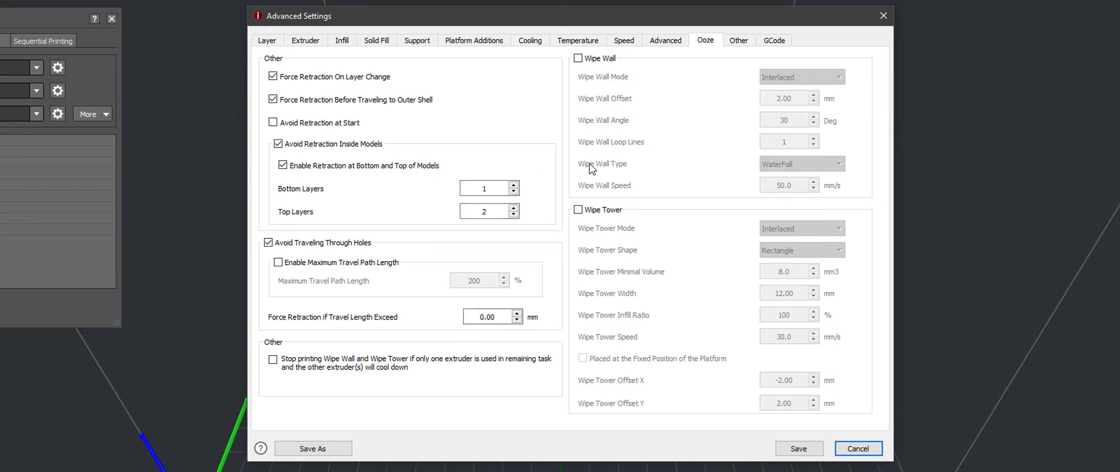
mouse_move(607, 329)
mouse_move(706, 58)
mouse_move(607, 229)
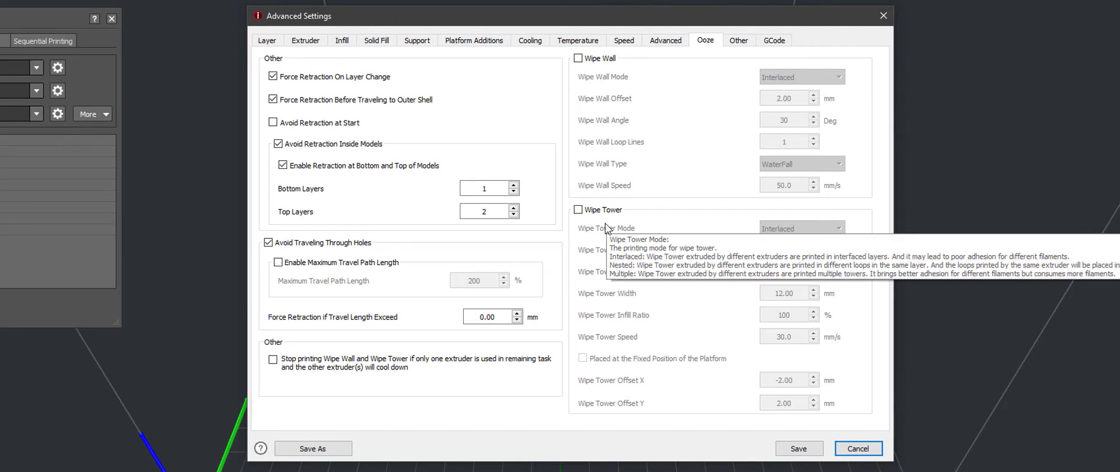
mouse_move(604, 214)
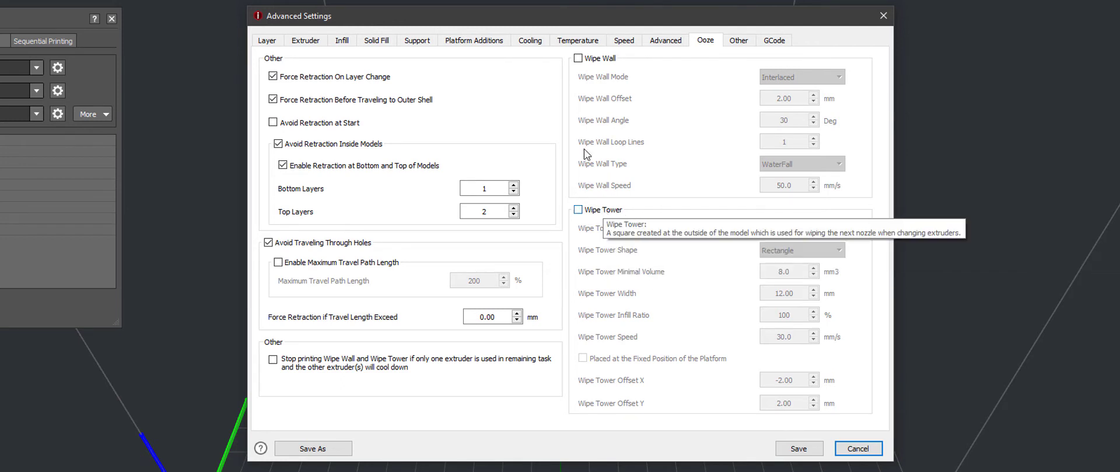
left_click(306, 40)
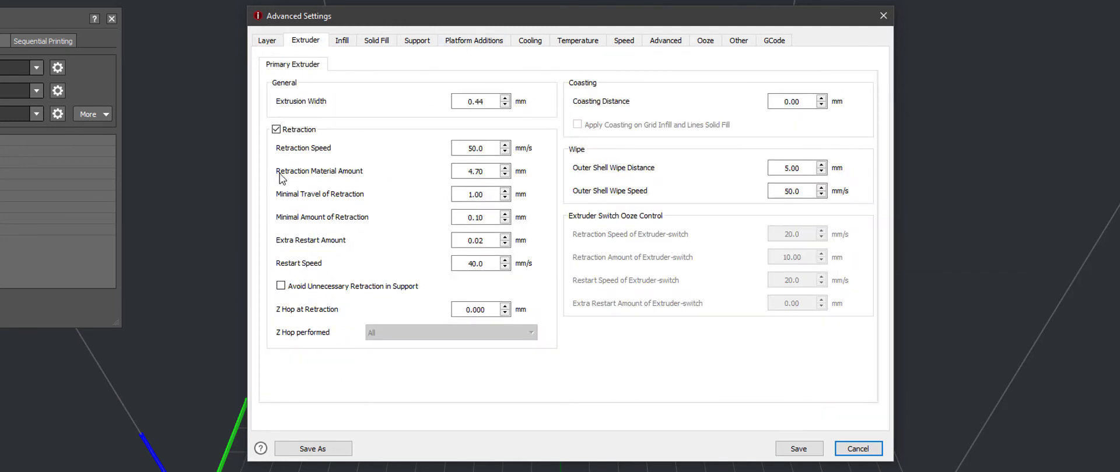
mouse_move(313, 143)
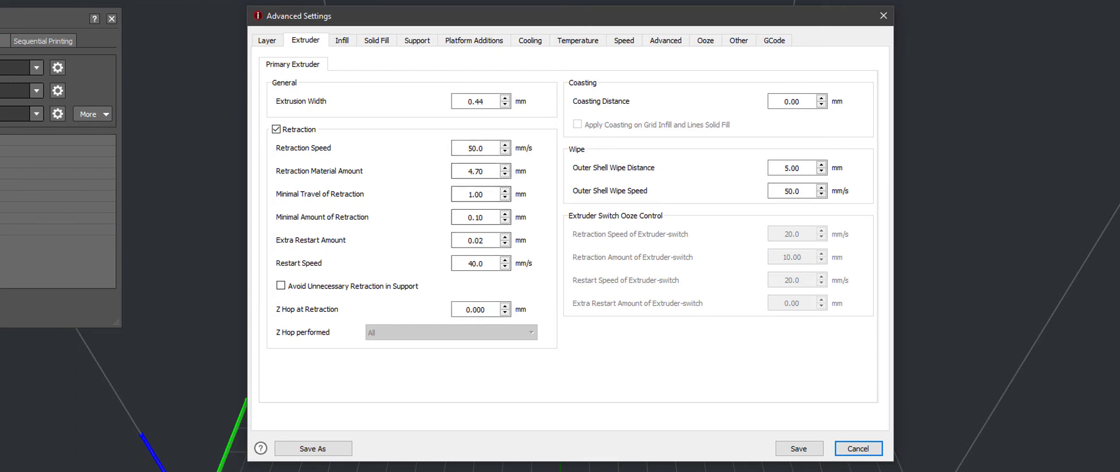
- Disable Force Retraction On Layer Change in the ooze settings and check the outer shell retraction option
left_click(706, 41)
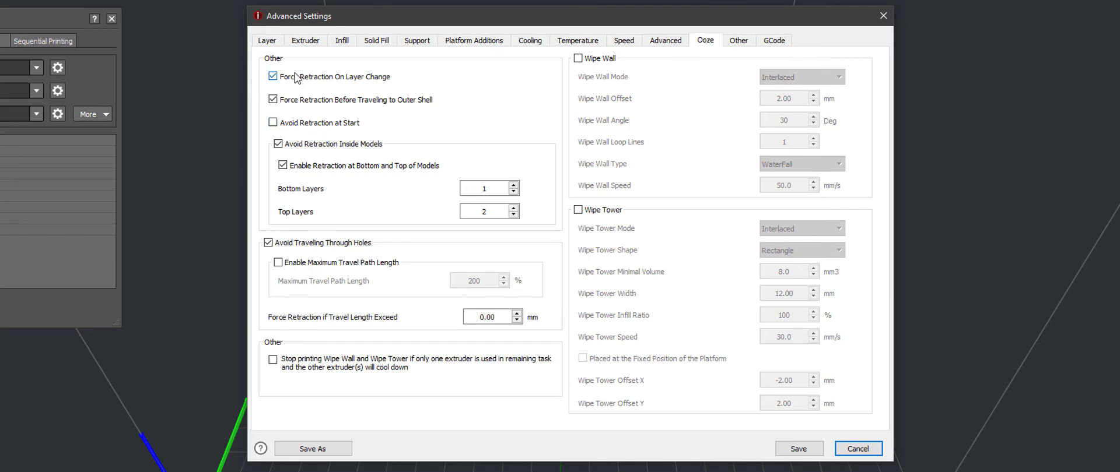
left_click(339, 78)
left_click(273, 77)
mouse_move(413, 103)
mouse_move(335, 81)
left_click(282, 81)
mouse_move(276, 104)
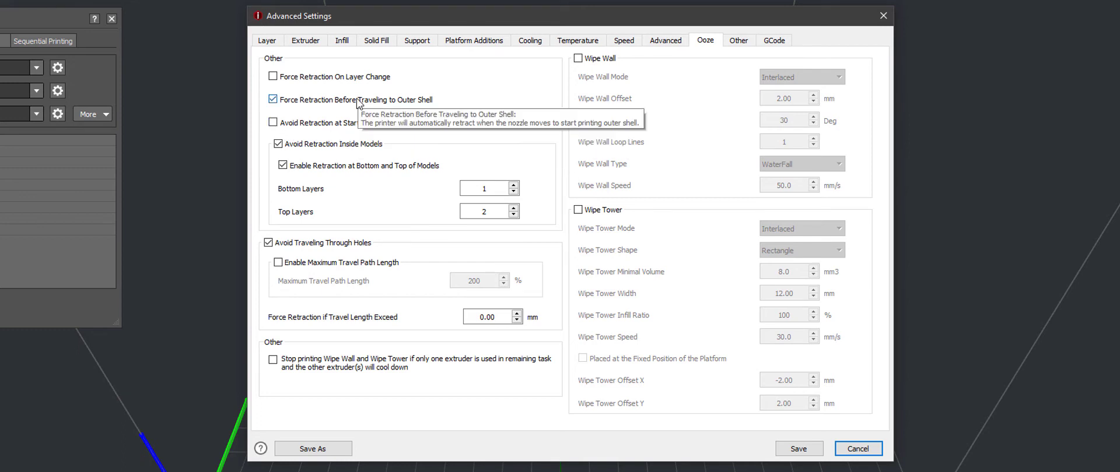
- Examine the custom start GCode for one extruder, including its final M117 snap line
left_click(776, 41)
left_click_drag(281, 126, 354, 368)
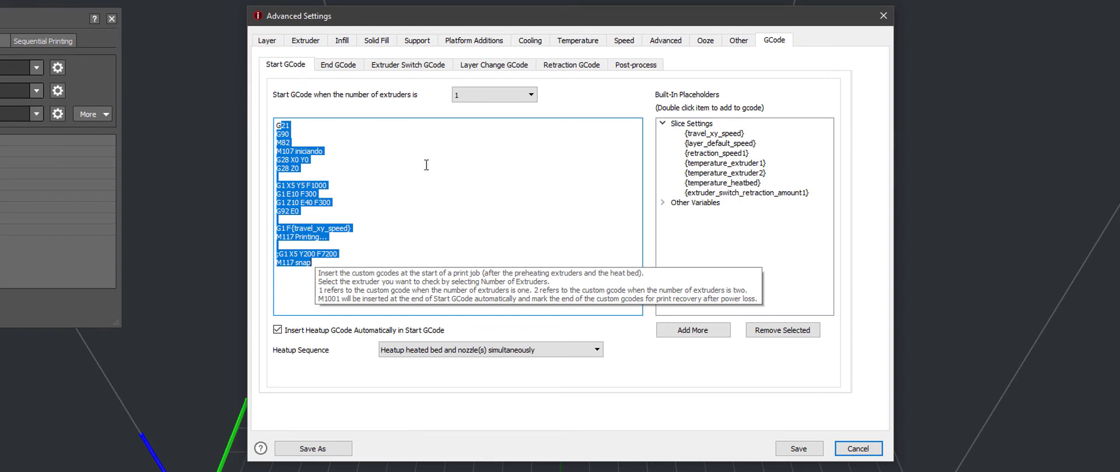
left_click(324, 264)
key("ctrl+a")
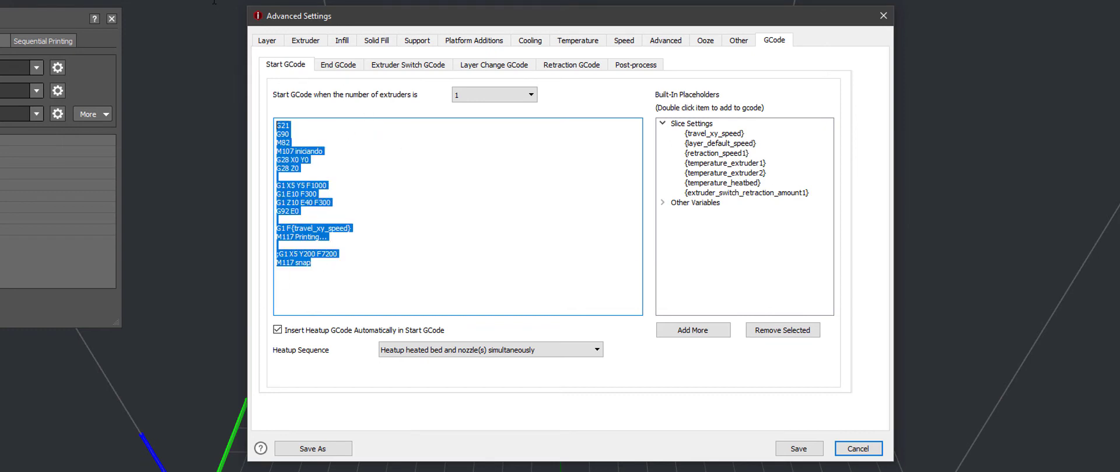
left_click(323, 258)
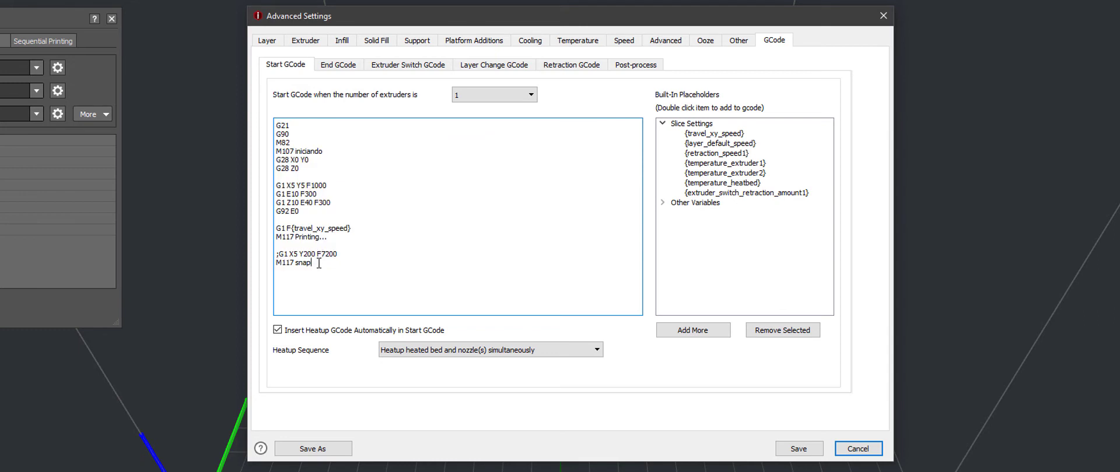
left_click_drag(320, 263, 266, 264)
- Examine the layer change GCode, including the commented G1 X5 Y200 F7200 move
left_click(479, 67)
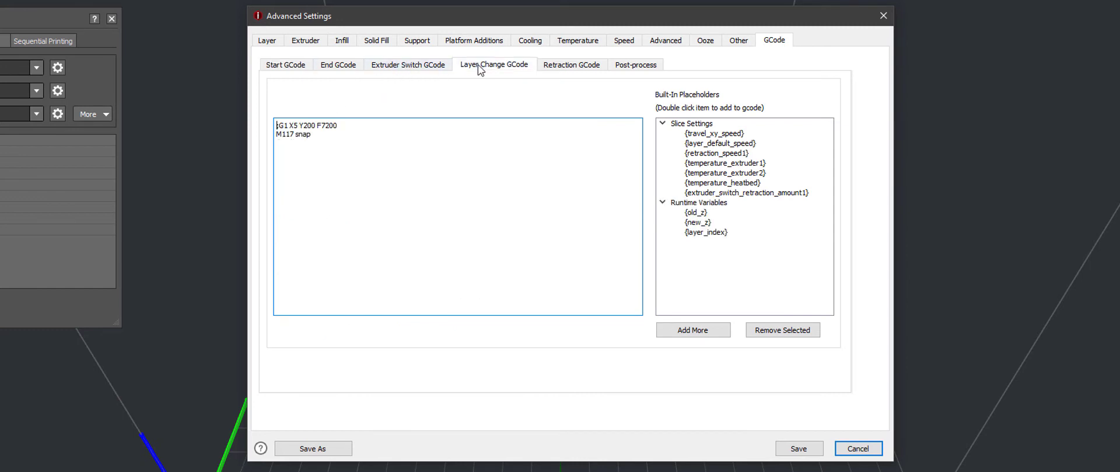
key("ctrl+a")
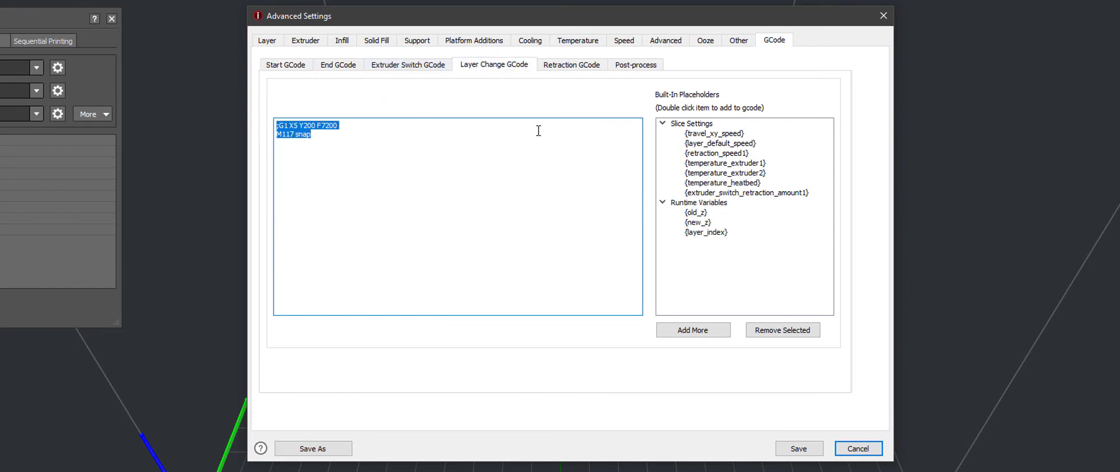
left_click(279, 125)
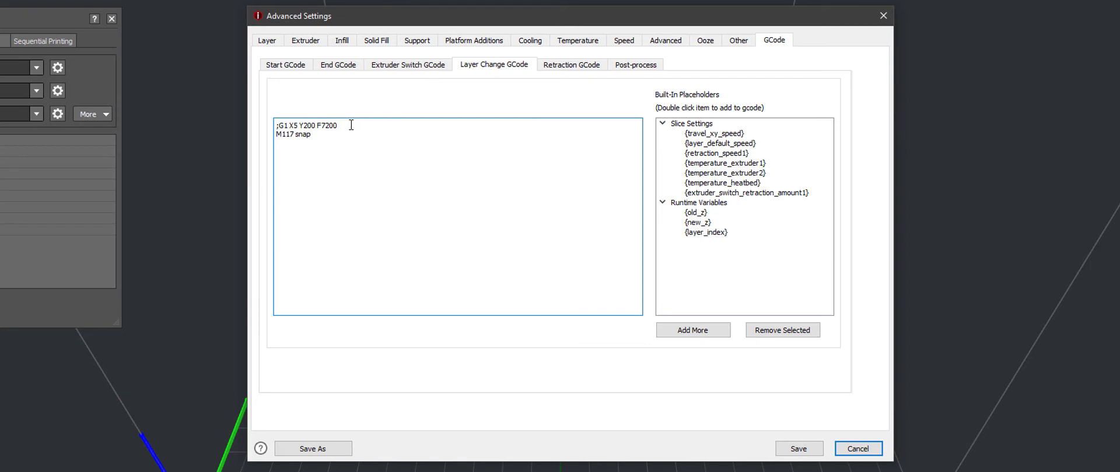
left_click_drag(351, 124, 266, 126)
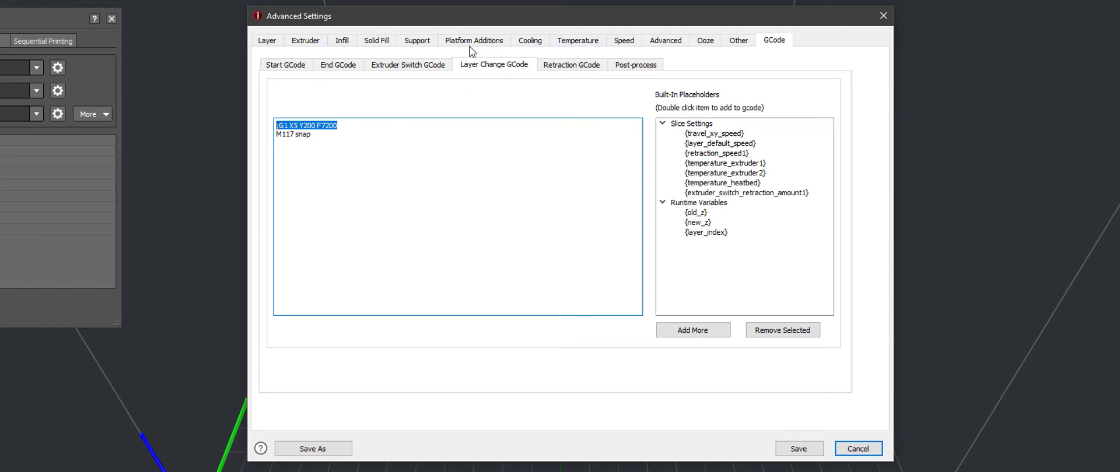
- Try switching Avoid Retraction Inside Models and its bottom and top layer retraction option off and back on in the ooze settings
left_click(705, 40)
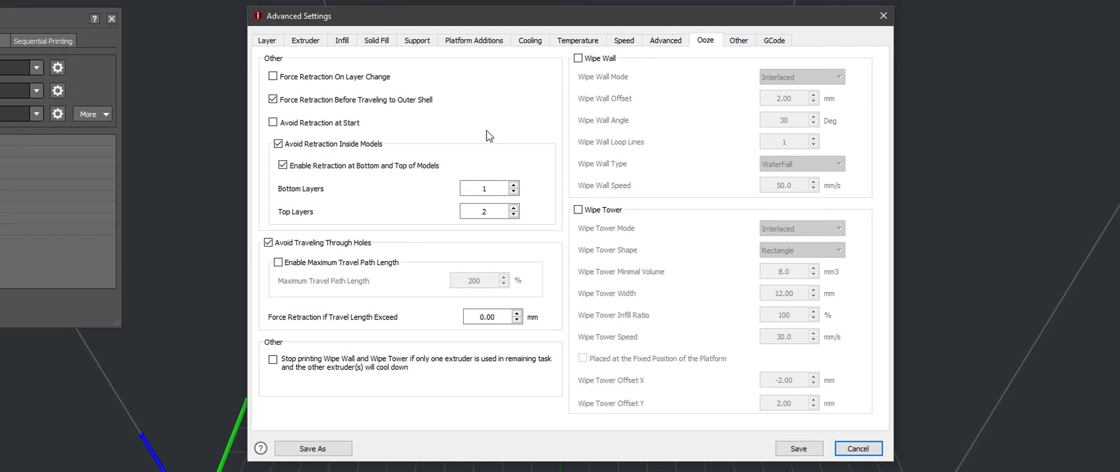
left_click(278, 144)
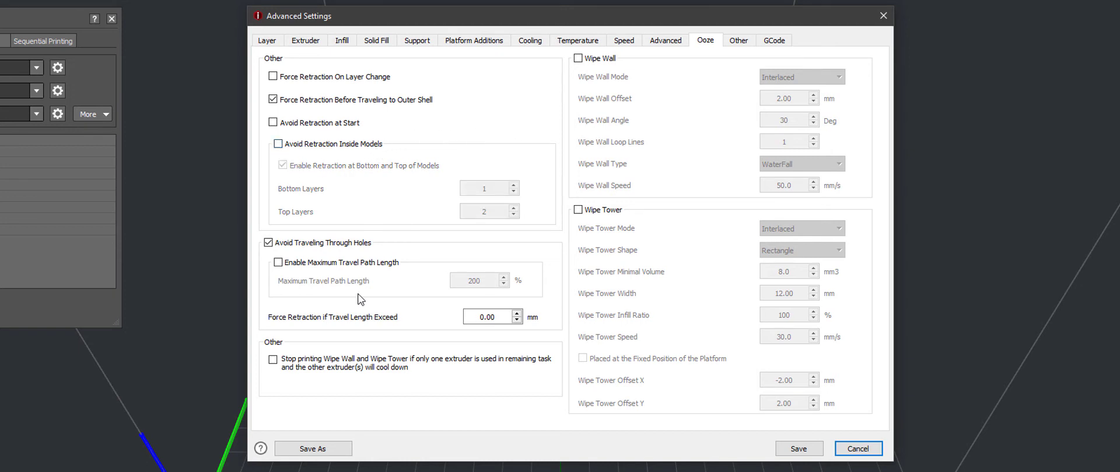
mouse_move(362, 299)
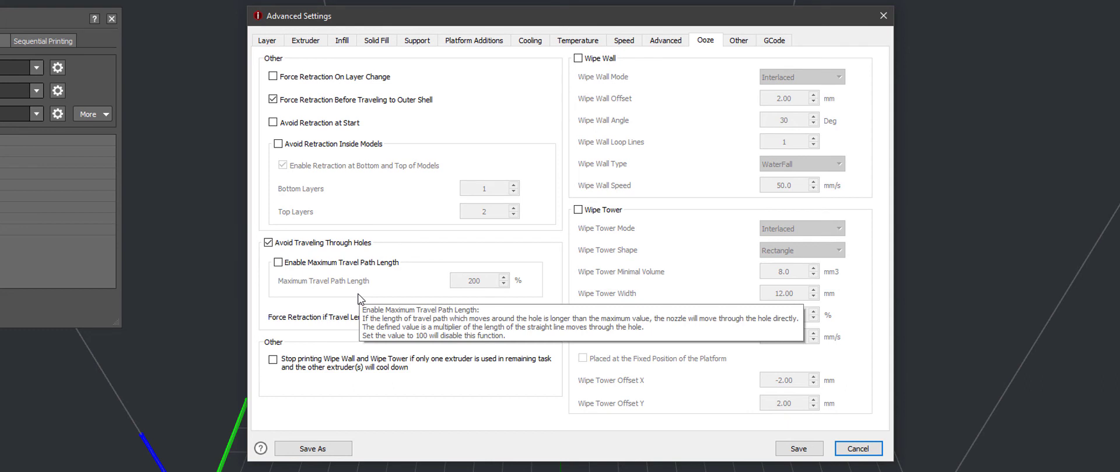
left_click(278, 145)
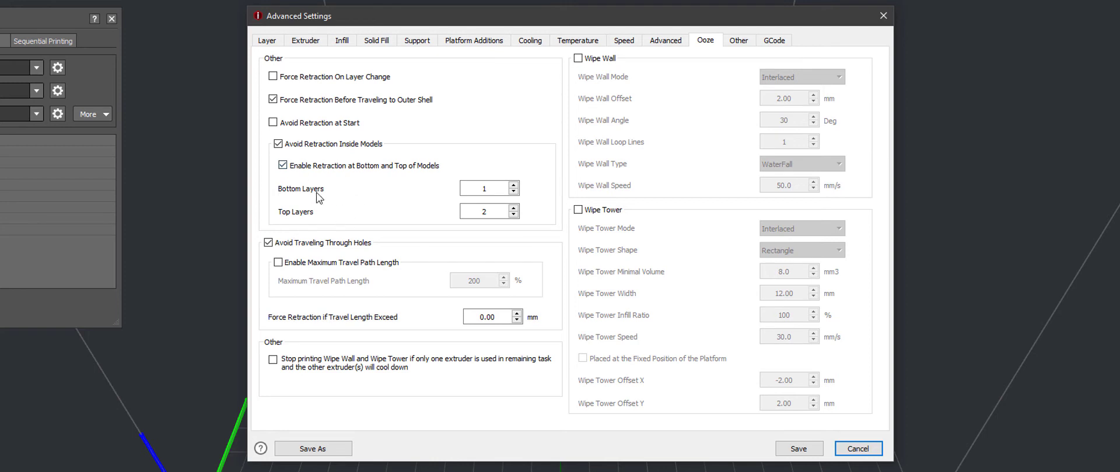
left_click(283, 166)
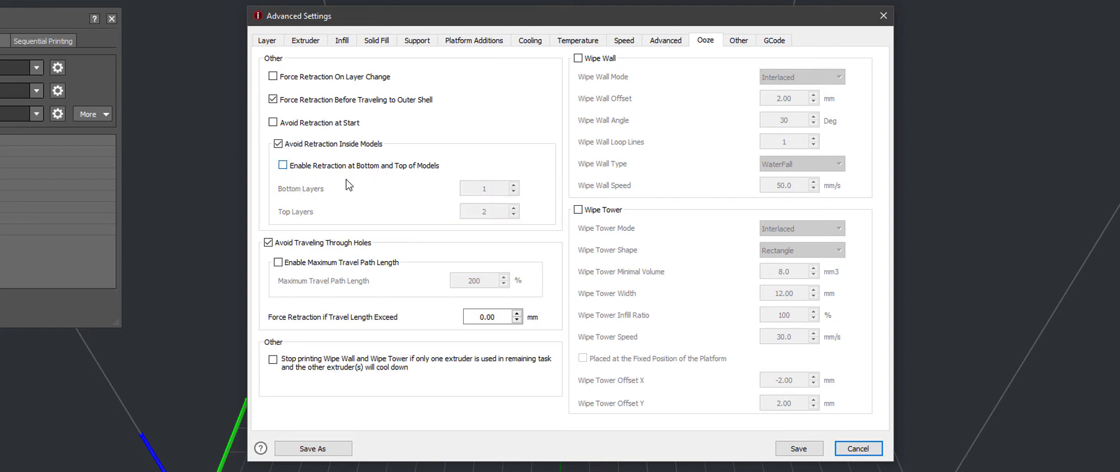
left_click(283, 166)
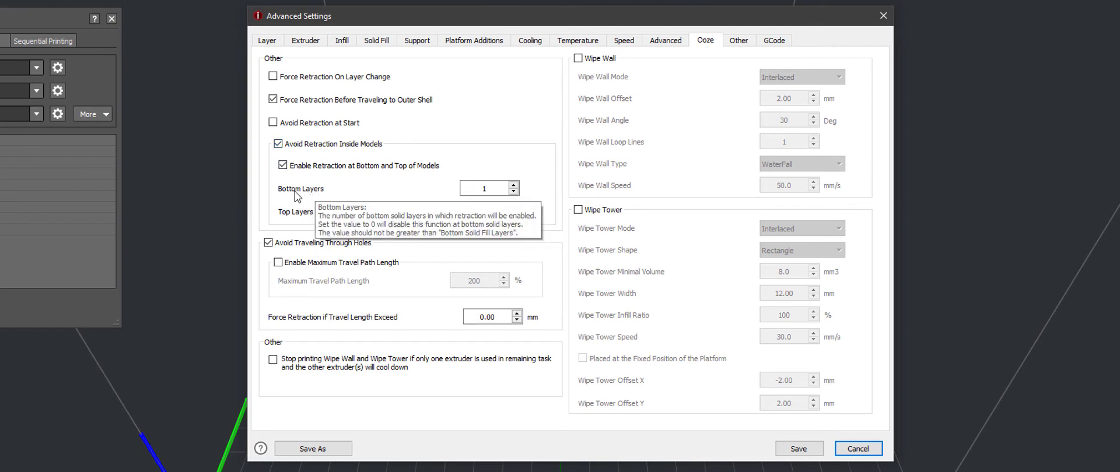
double_click(461, 187)
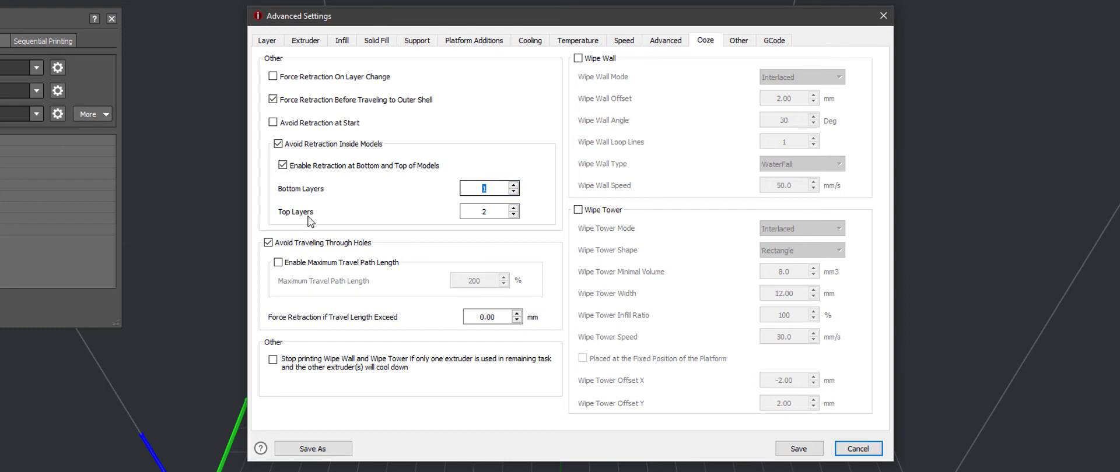
key("Tab")
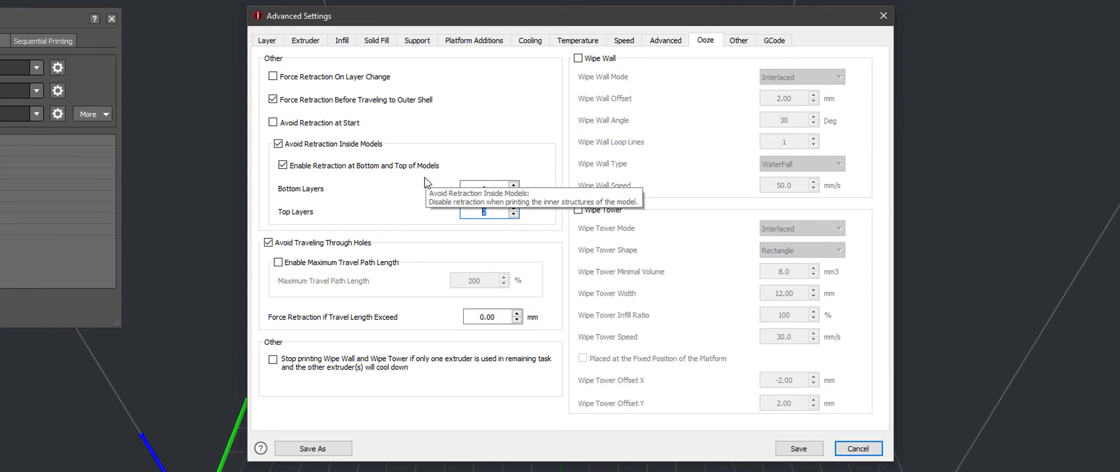
left_click(292, 144)
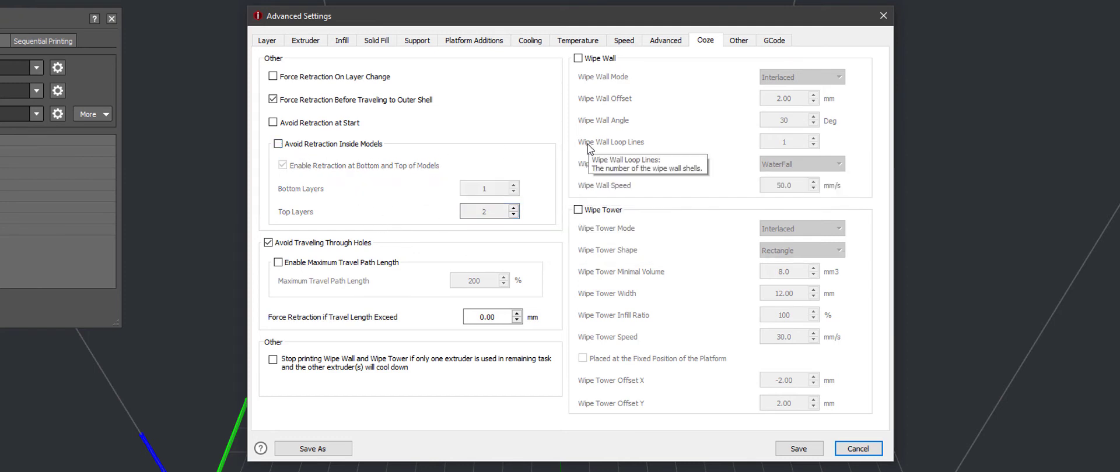
left_click(279, 144)
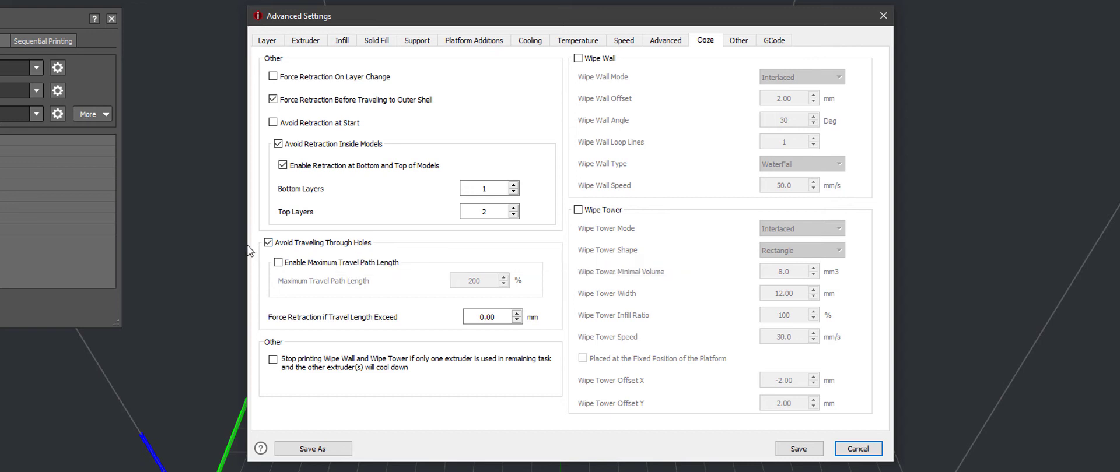
- Try the Maximum Travel Path Length option and a forced retraction travel length of 10 mm
left_click(278, 263)
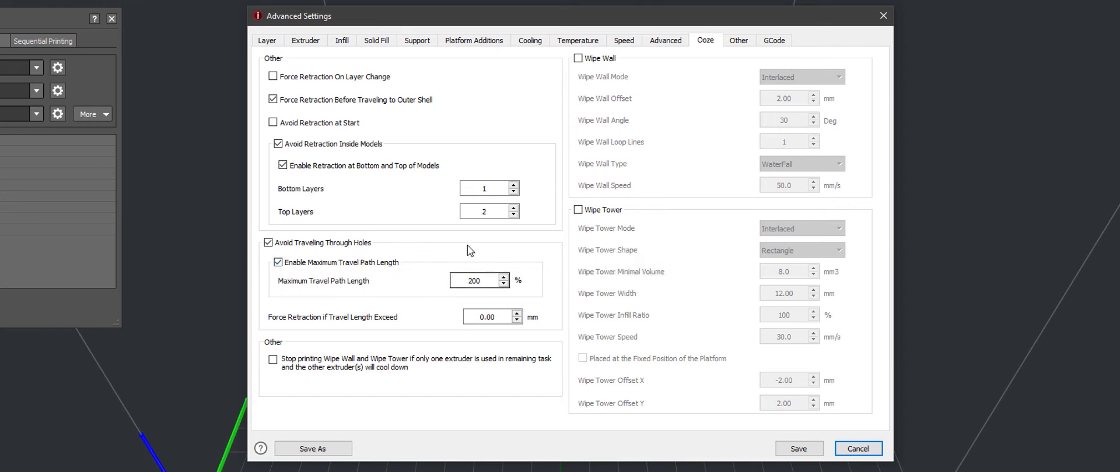
left_click(278, 263)
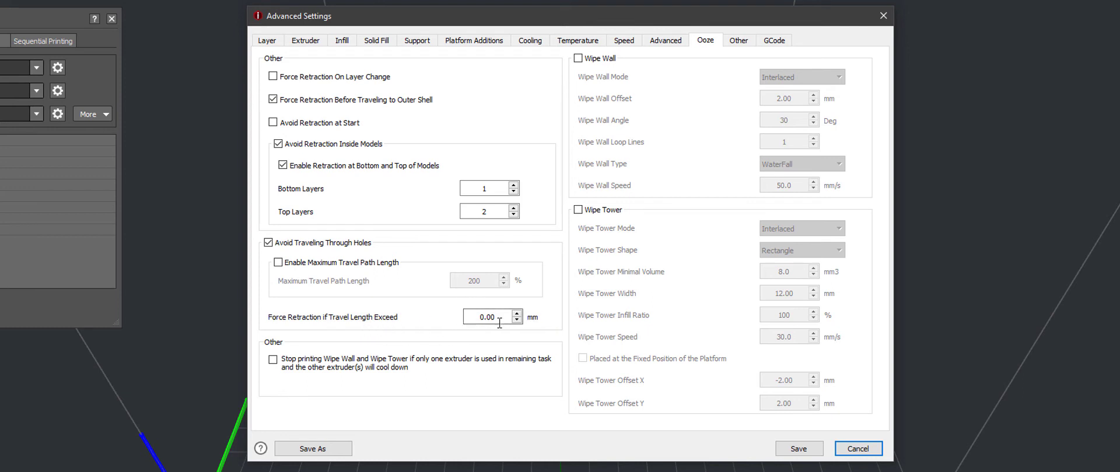
left_click_drag(499, 319, 427, 325)
left_click_drag(506, 315, 433, 321)
type("10")
left_click(516, 320)
left_click_drag(503, 318, 455, 322)
- Examine the Wipe Tower options, briefly enabling the feature and reading the descriptions of its settings
mouse_move(617, 225)
left_click(578, 210)
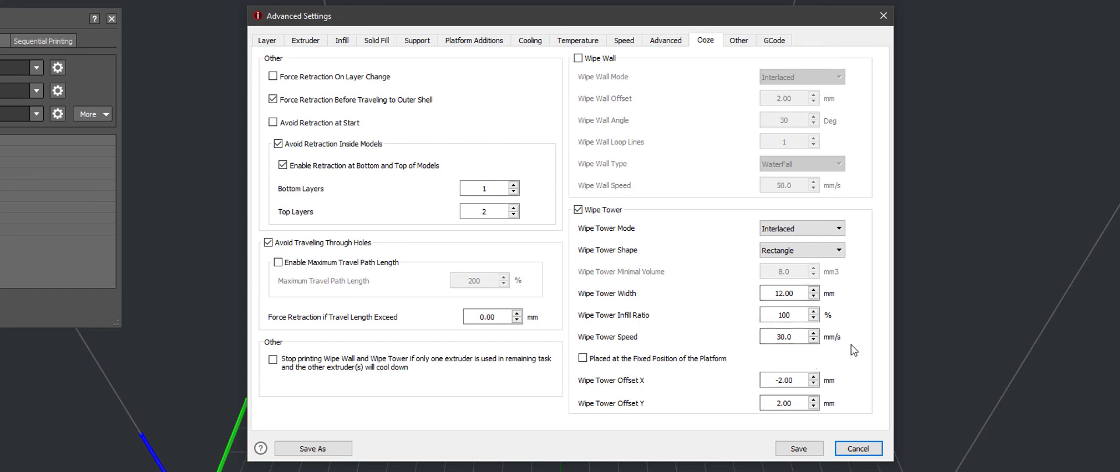
left_click(578, 210)
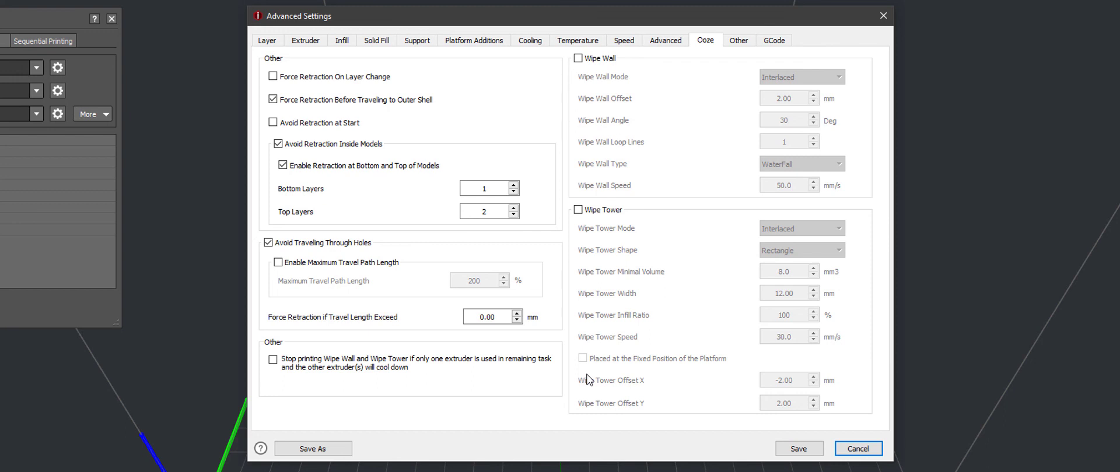
mouse_move(588, 380)
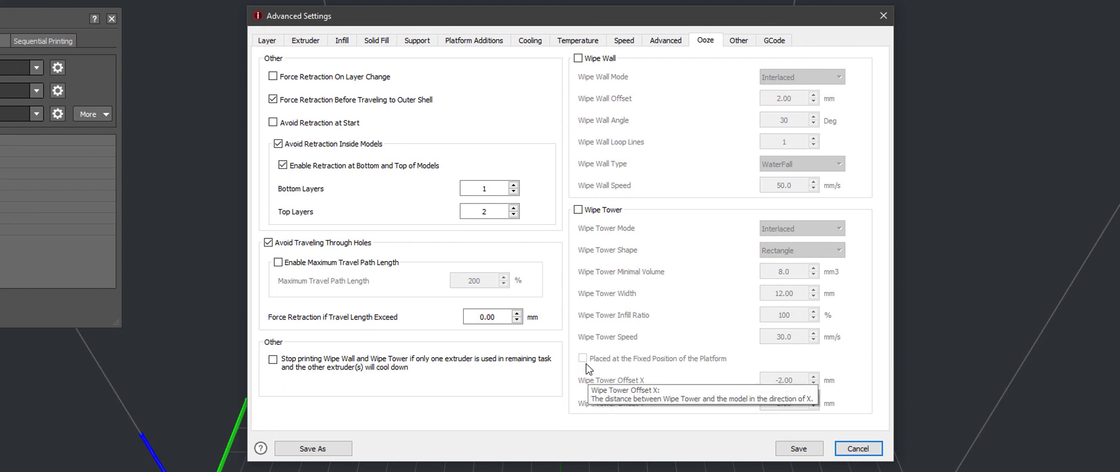
mouse_move(580, 349)
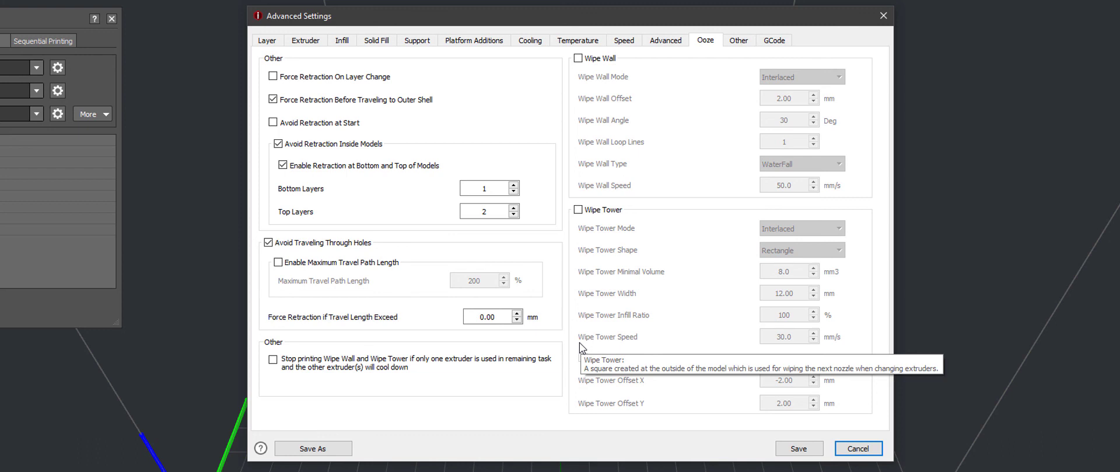
mouse_move(658, 310)
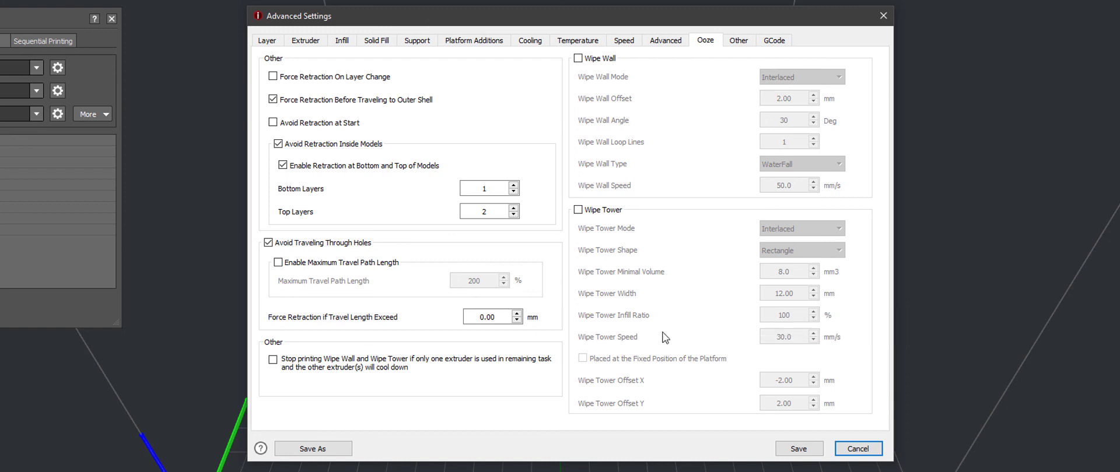
mouse_move(663, 338)
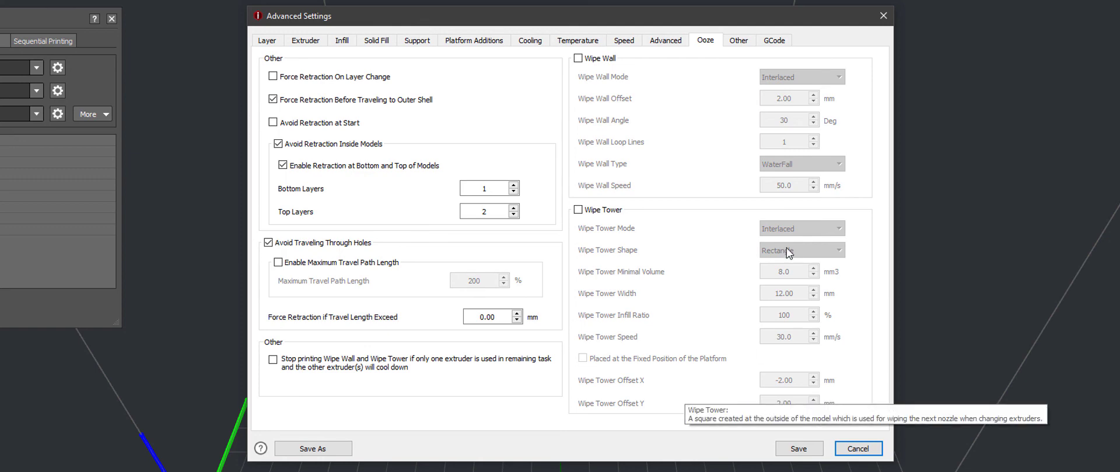
- Open the Other advanced settings covering repair, pause at height, gap filling and bridging
left_click(738, 40)
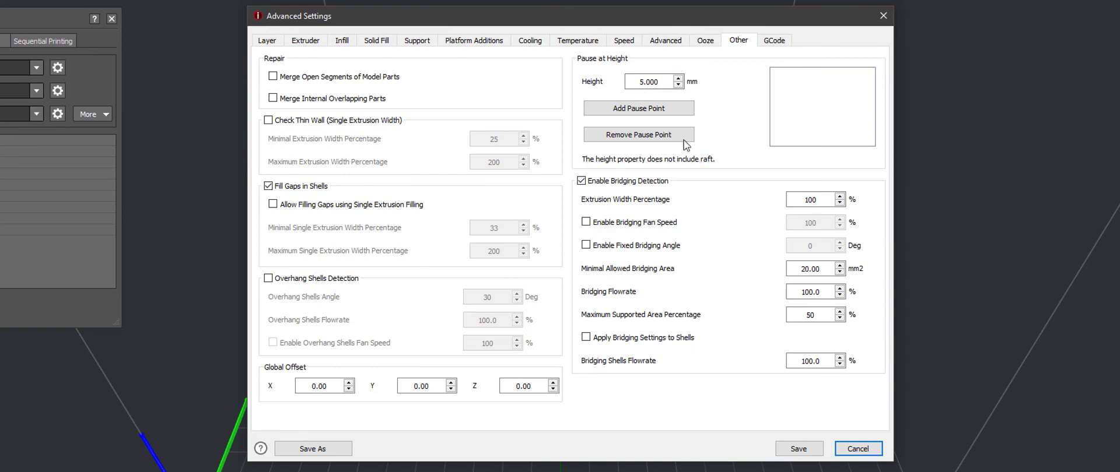